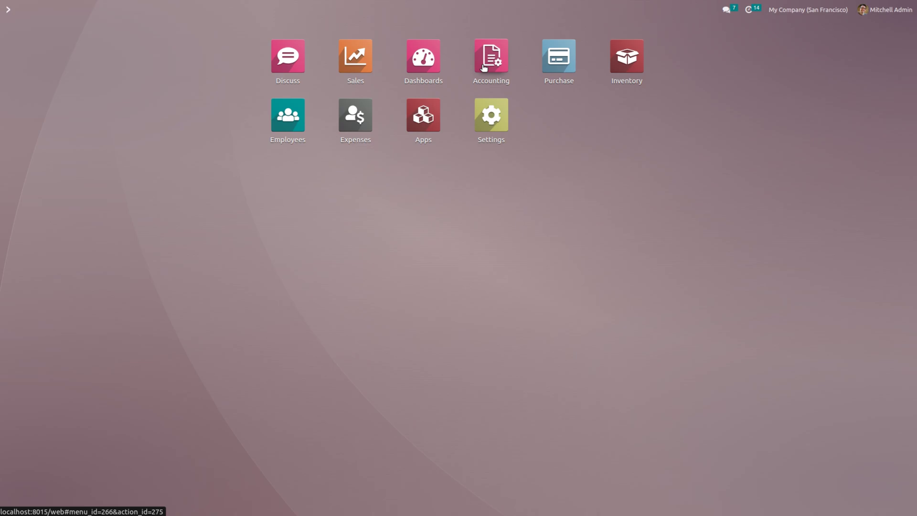
- Open the Employee Expenses list from the Accounting app's Vendors menu
{"action": "left_click", "coordinate": [484, 67]}
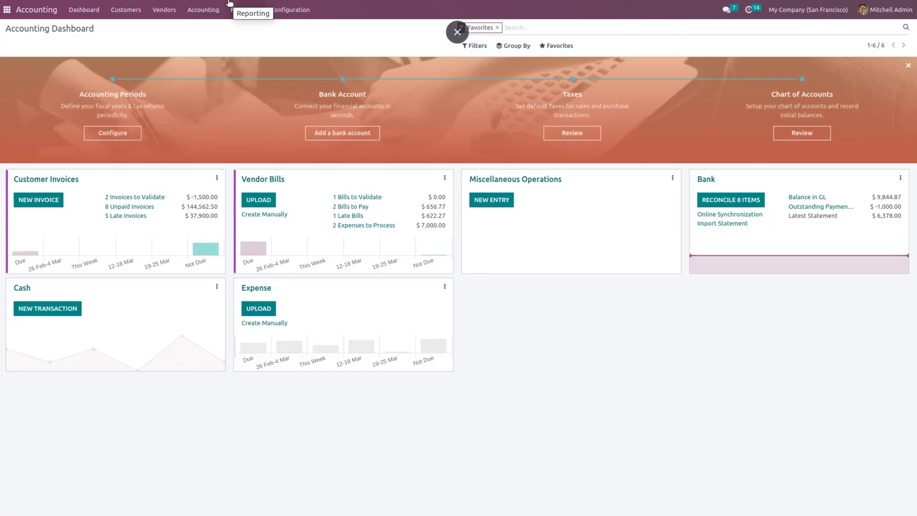
{"action": "left_click", "coordinate": [170, 9]}
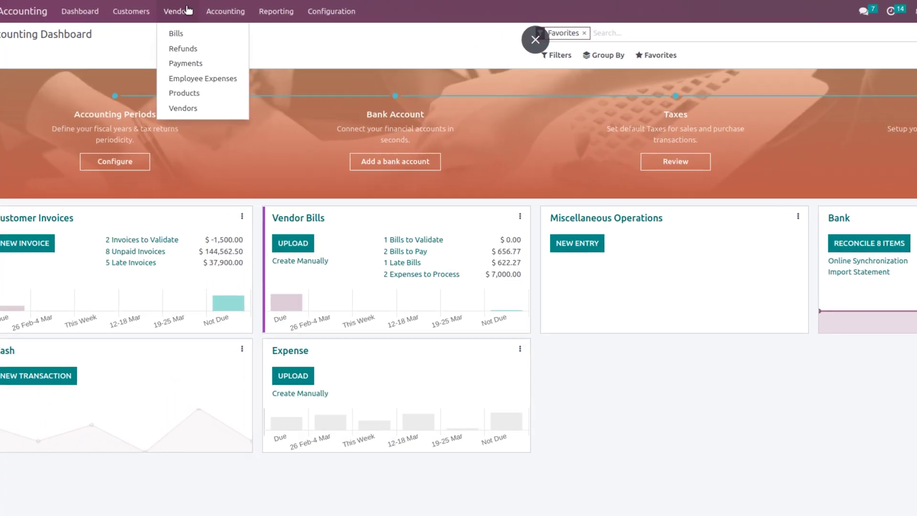
{"action": "left_click", "coordinate": [189, 79]}
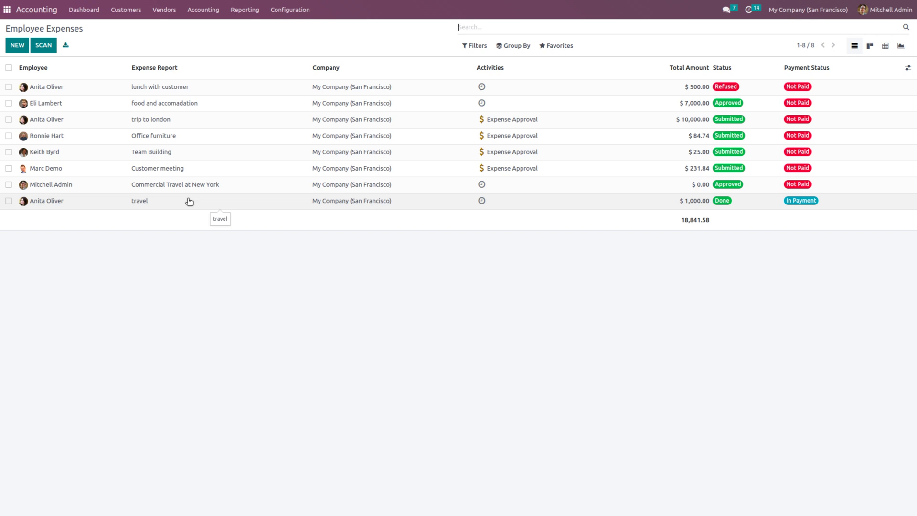
- Create a new 'flight ticket' expense report, choosing its employee and approving manager
{"action": "left_click", "coordinate": [17, 46]}
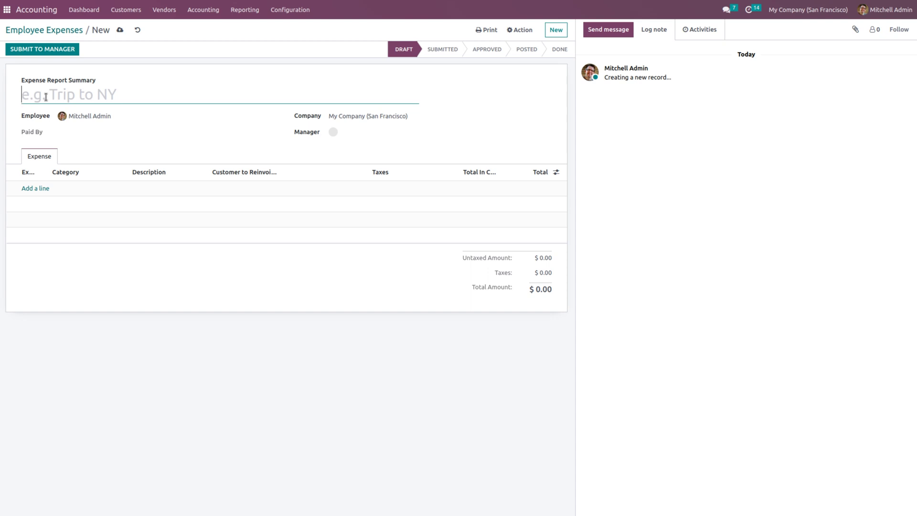
{"action": "type", "text": "flight "}
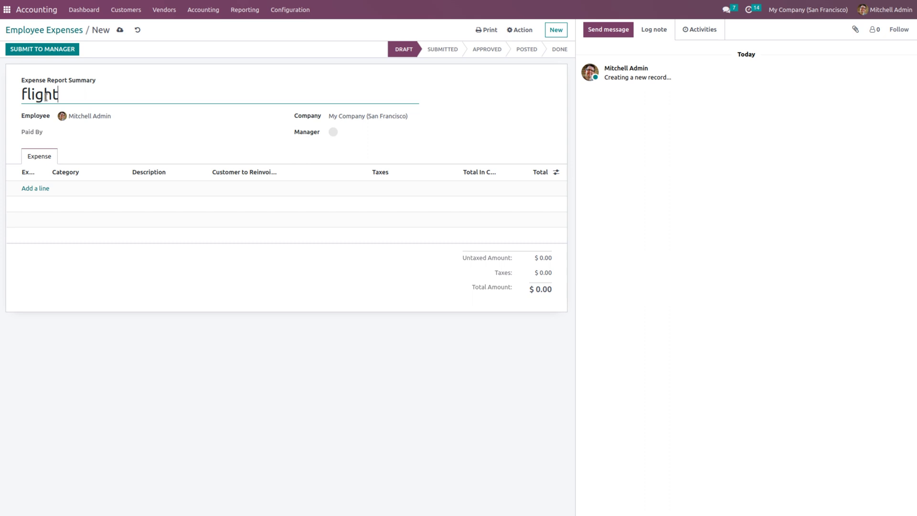
{"action": "type", "text": "ticket"}
{"action": "left_click", "coordinate": [98, 116]}
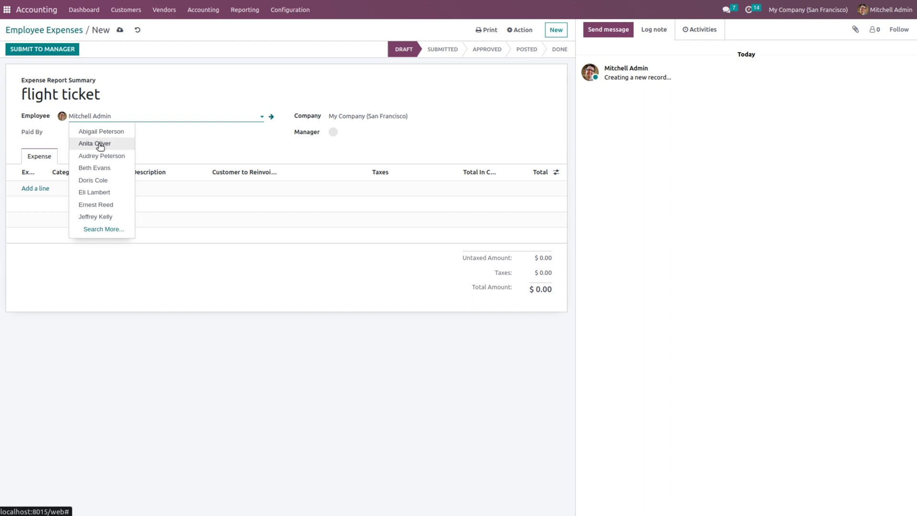
{"action": "left_click", "coordinate": [99, 144]}
{"action": "left_click", "coordinate": [374, 130]}
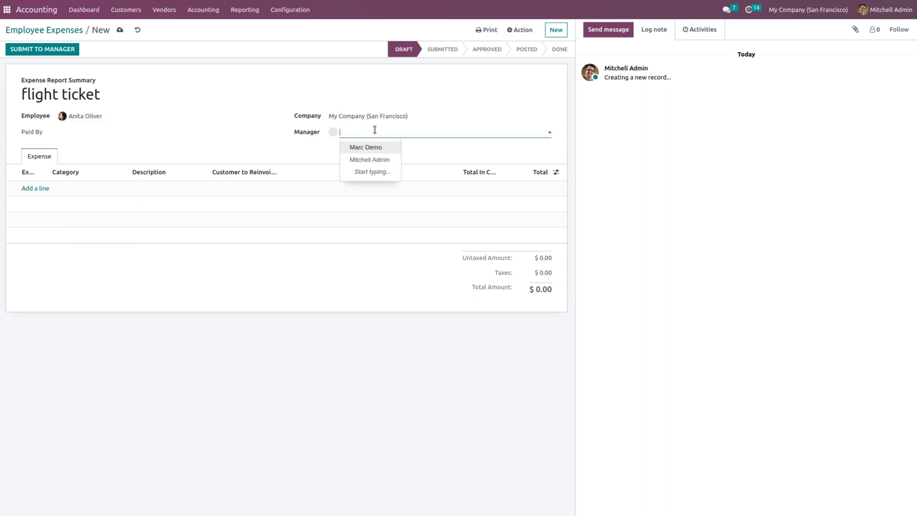
{"action": "left_click", "coordinate": [372, 160]}
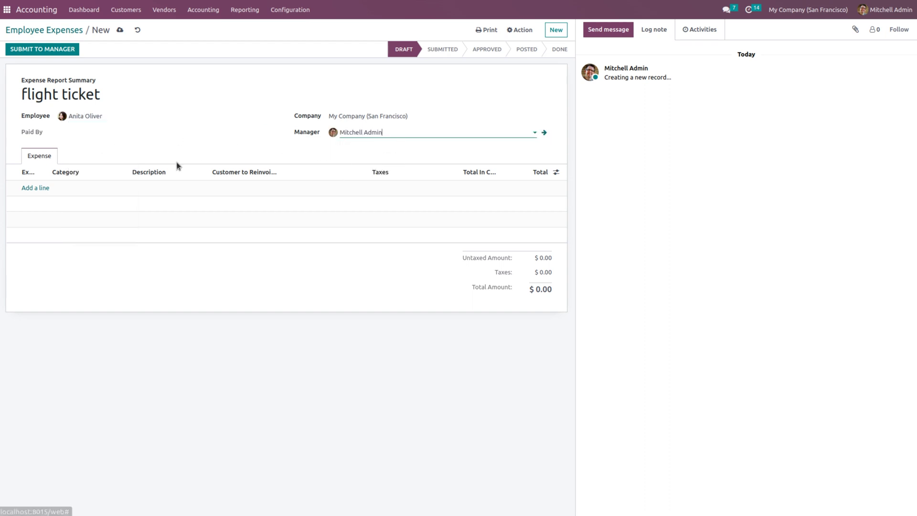
- Add a 'flight ticket' line of $10,000 under [EXP_GEN] Others with Purchase Tax 15%
{"action": "left_click", "coordinate": [42, 187]}
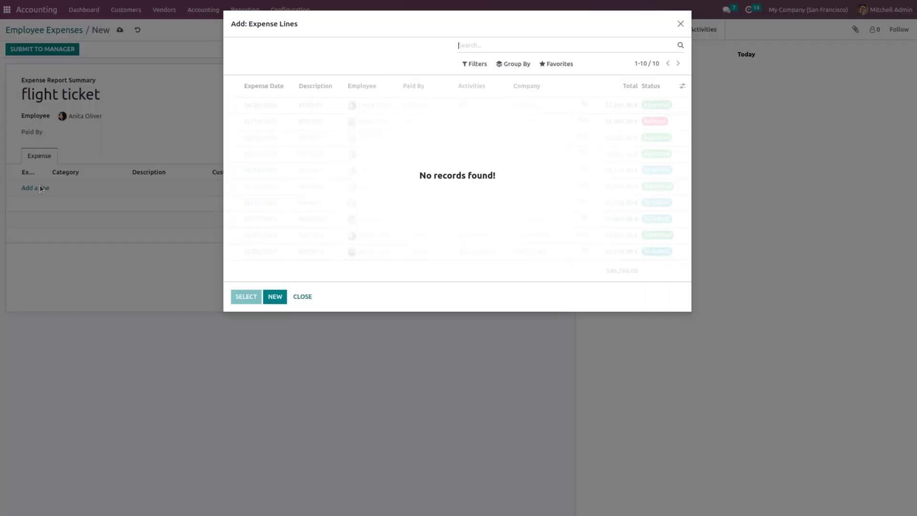
{"action": "left_click", "coordinate": [269, 303]}
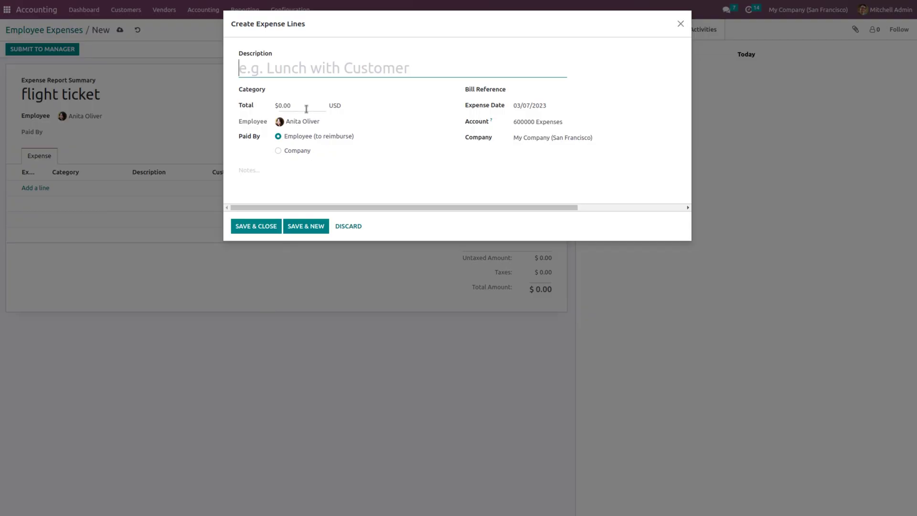
{"action": "type", "text": "flight "}
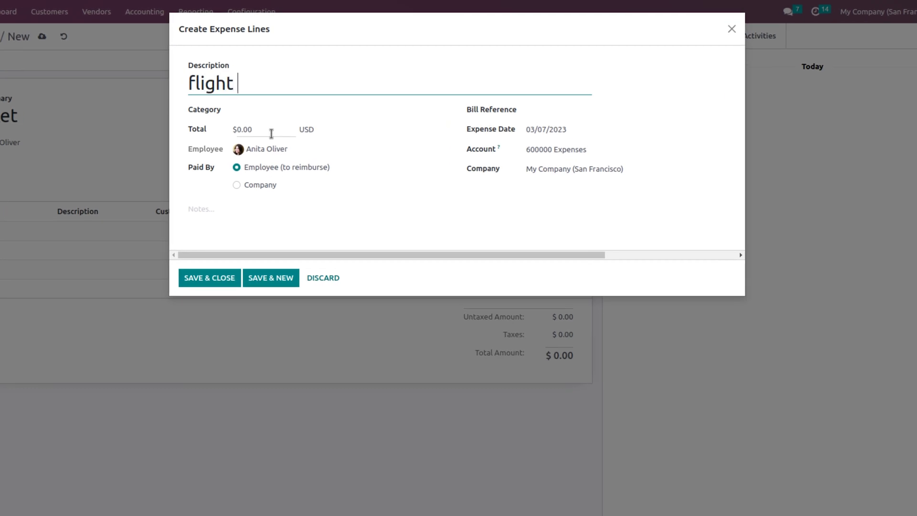
{"action": "type", "text": "ticket"}
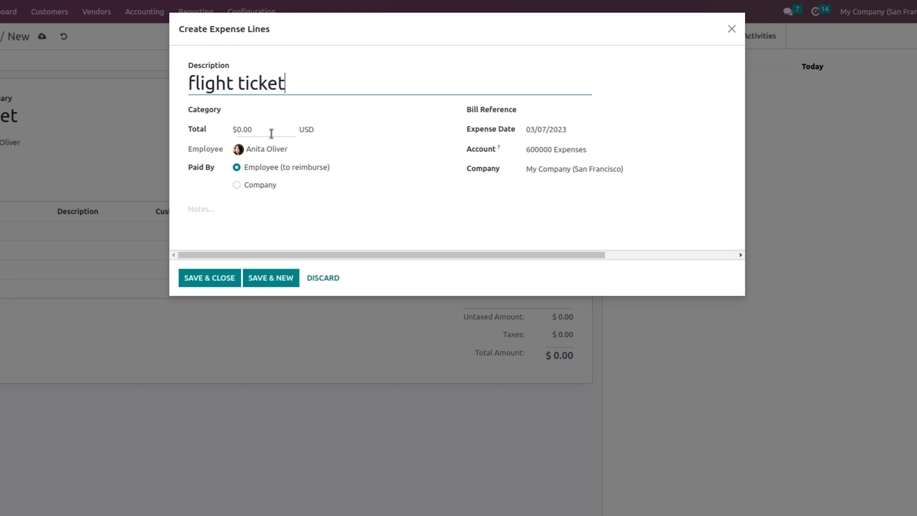
{"action": "left_click", "coordinate": [263, 130]}
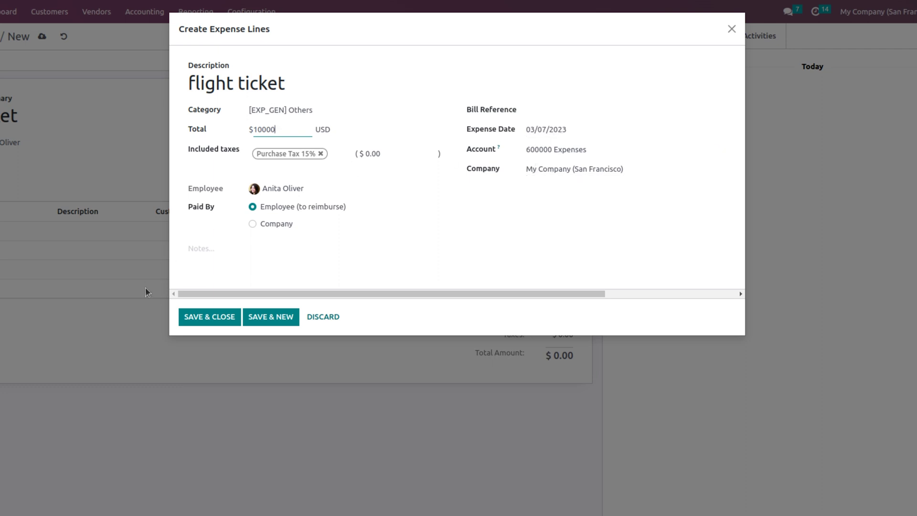
{"action": "left_click", "coordinate": [191, 317]}
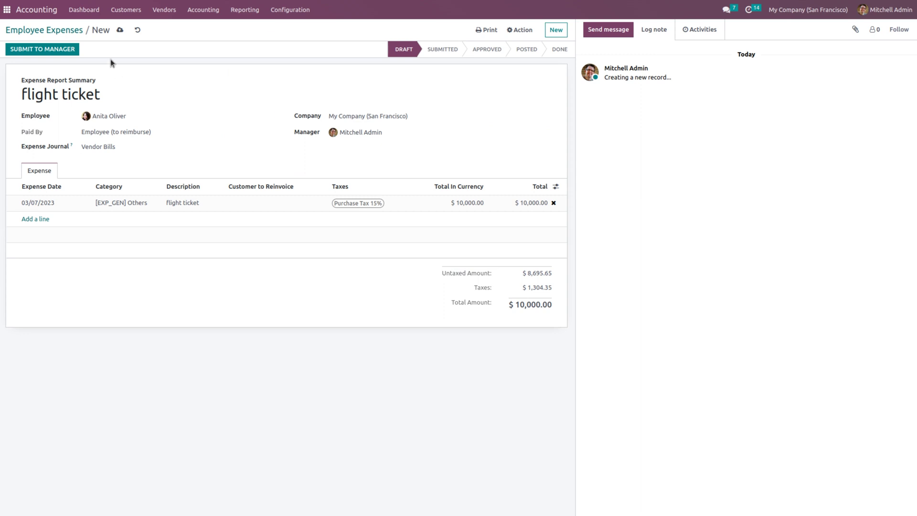
- Submit, approve and post journal entries for the flight ticket report, leaving $10,000.00 due
{"action": "left_click", "coordinate": [63, 50]}
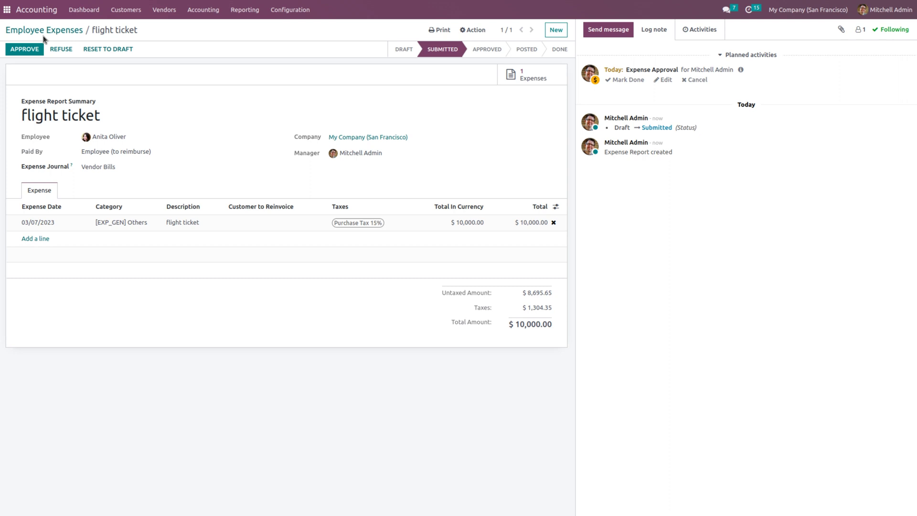
{"action": "left_click", "coordinate": [21, 51]}
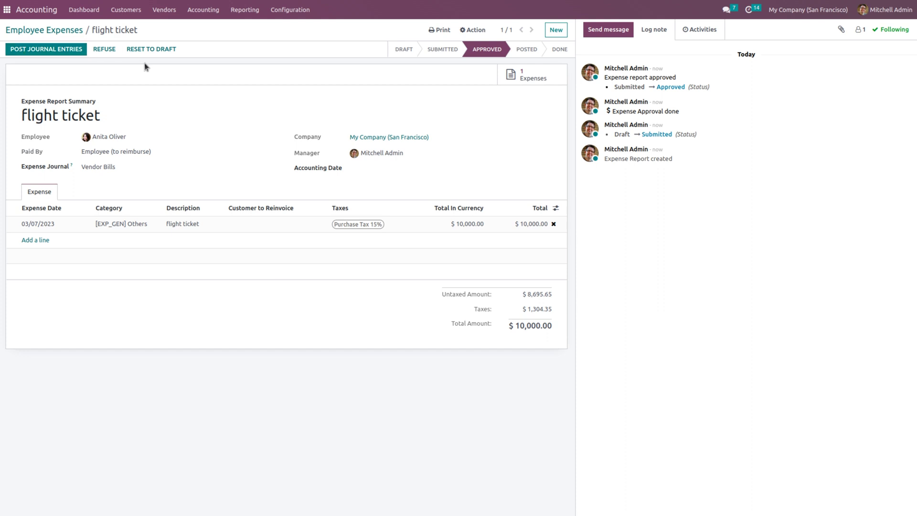
{"action": "left_click", "coordinate": [55, 51]}
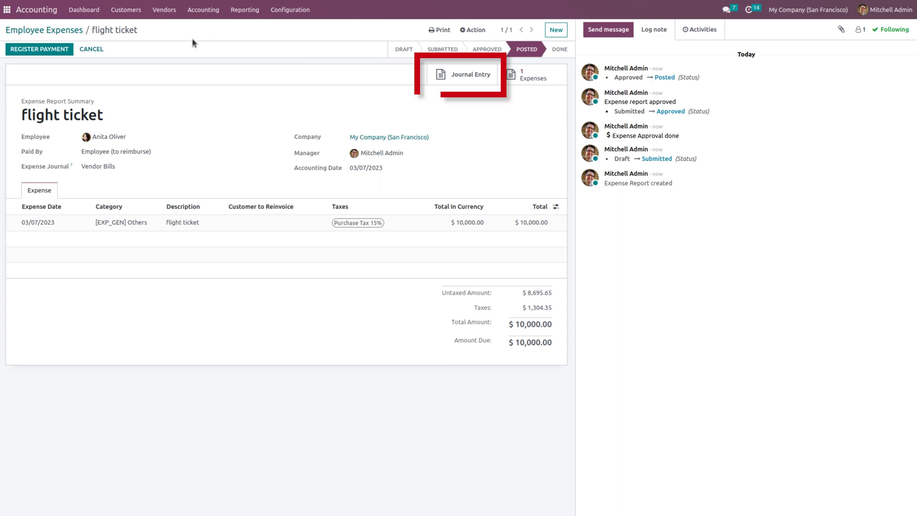
- Register payment of the flight ticket report to the employee's Reserve bank account
{"action": "left_click", "coordinate": [59, 51]}
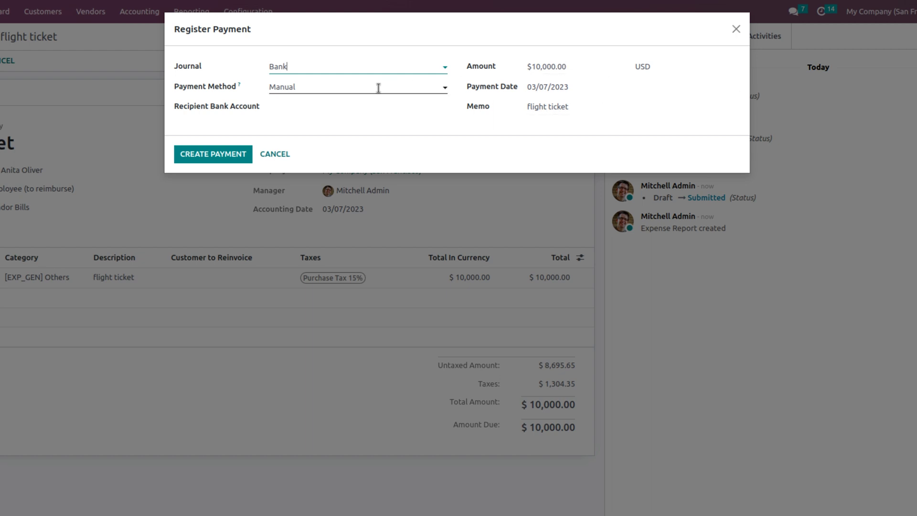
{"action": "left_click", "coordinate": [331, 106]}
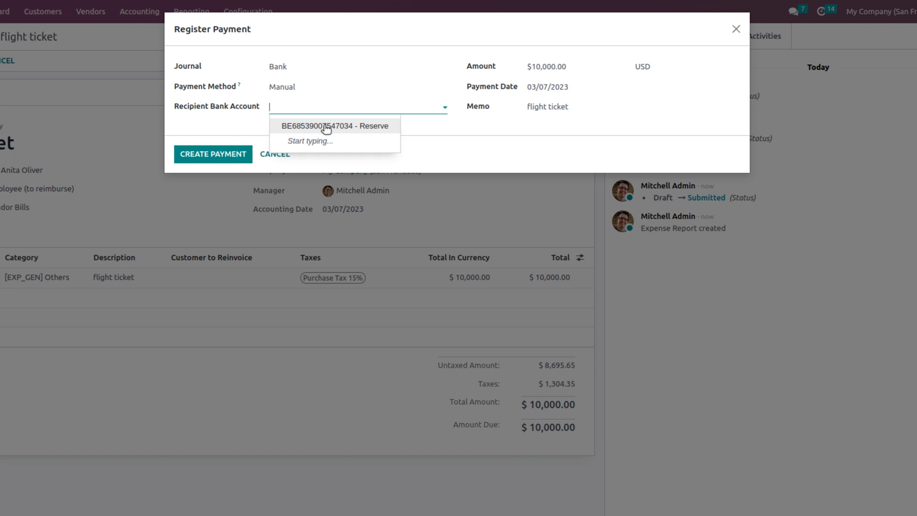
{"action": "left_click", "coordinate": [326, 125]}
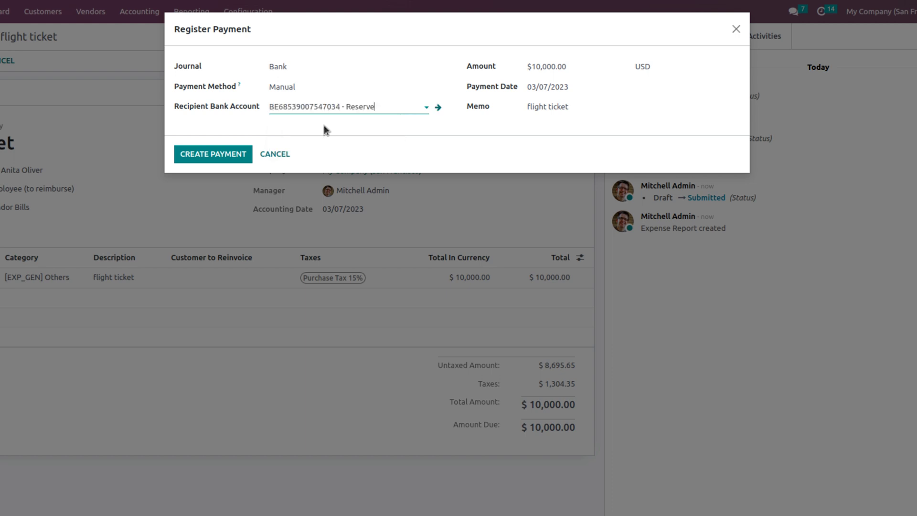
{"action": "left_click", "coordinate": [235, 153]}
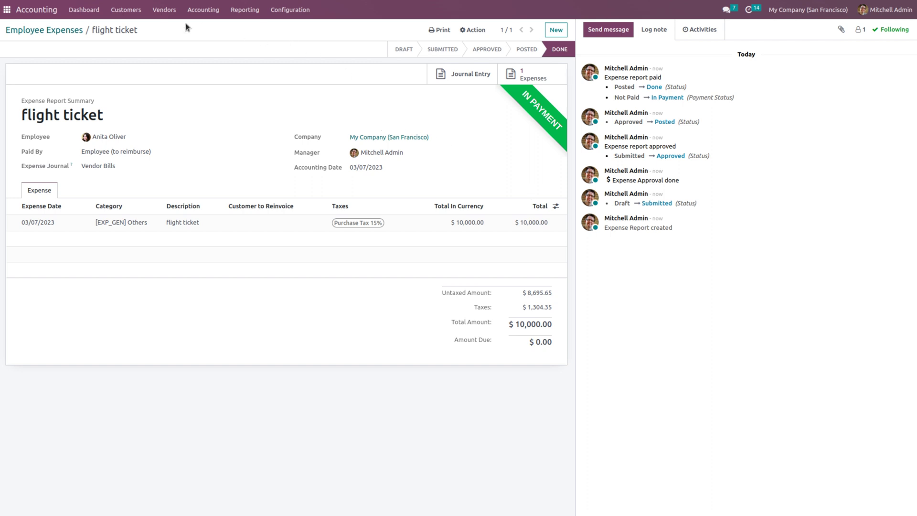
- Create a draft 'meals' report with employee and manager, and start a new expense line
{"action": "left_click", "coordinate": [64, 32]}
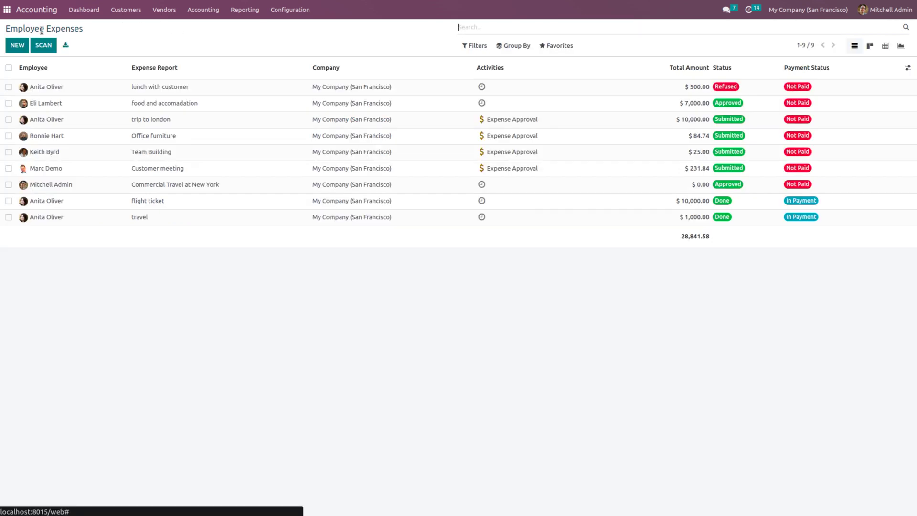
{"action": "left_click", "coordinate": [16, 45]}
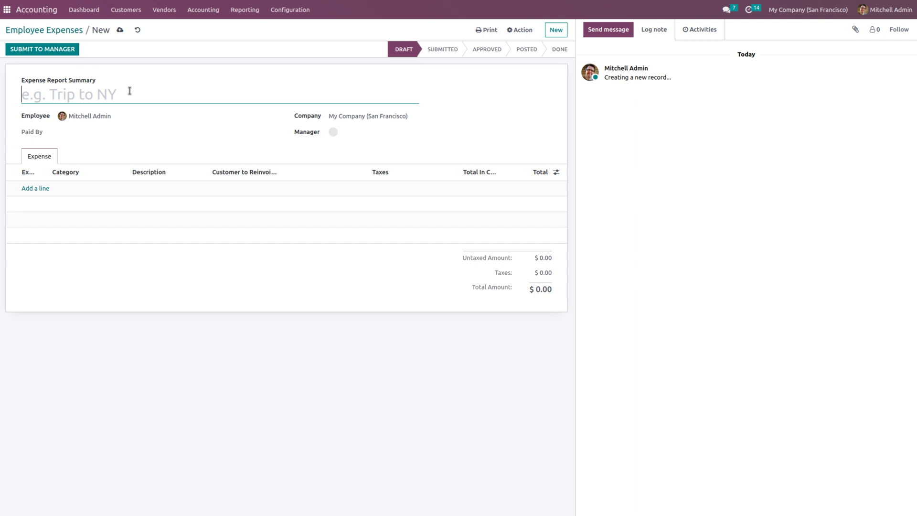
{"action": "type", "text": "meals"}
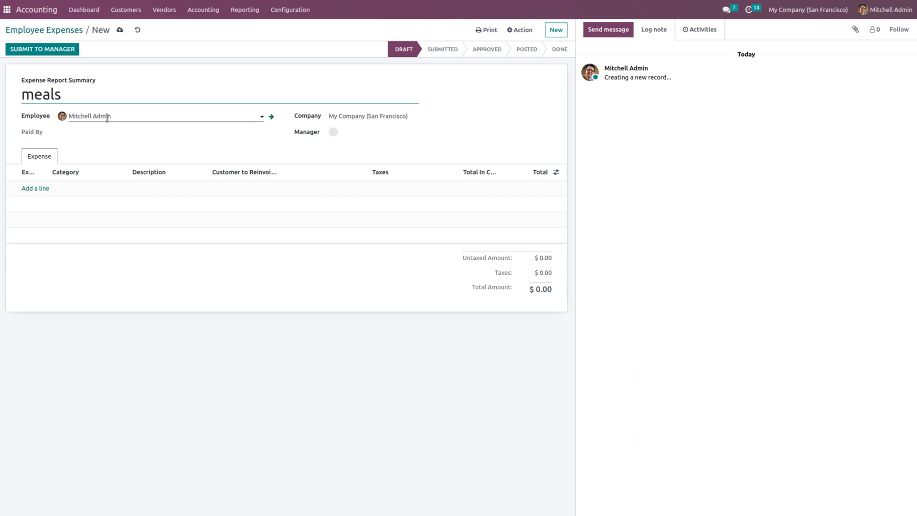
{"action": "left_click", "coordinate": [79, 118]}
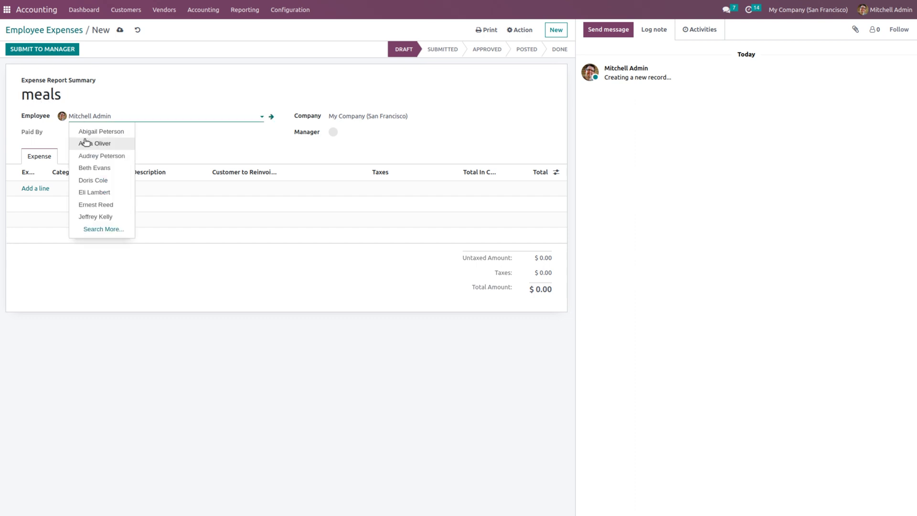
{"action": "left_click", "coordinate": [86, 143]}
{"action": "left_click", "coordinate": [343, 129]}
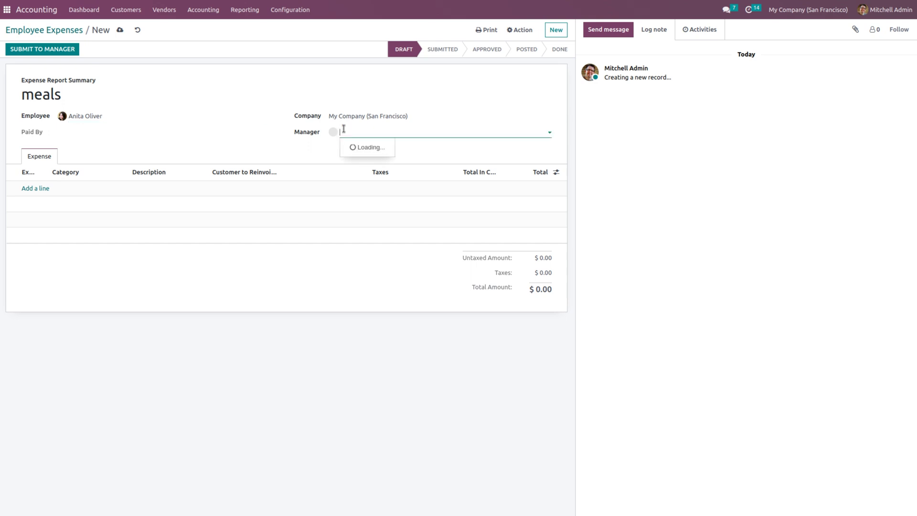
{"action": "left_click", "coordinate": [374, 159]}
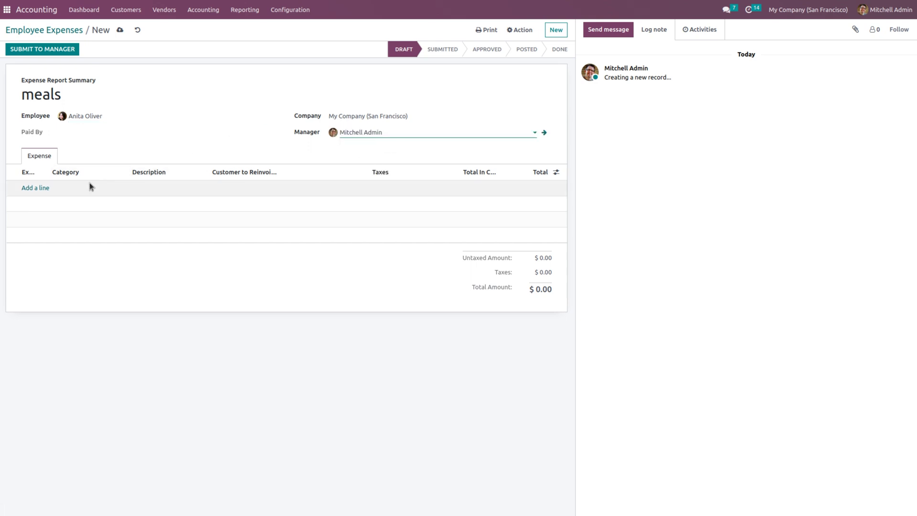
{"action": "left_click", "coordinate": [26, 187]}
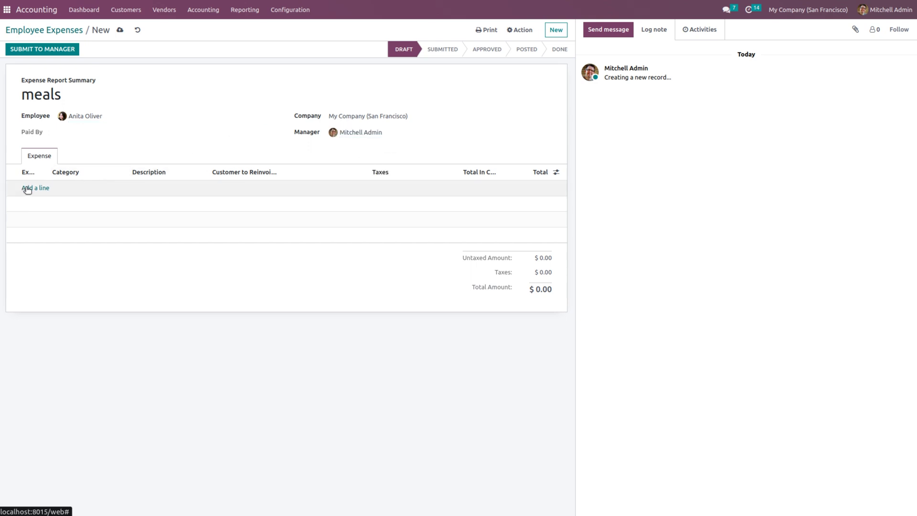
{"action": "left_click", "coordinate": [274, 296]}
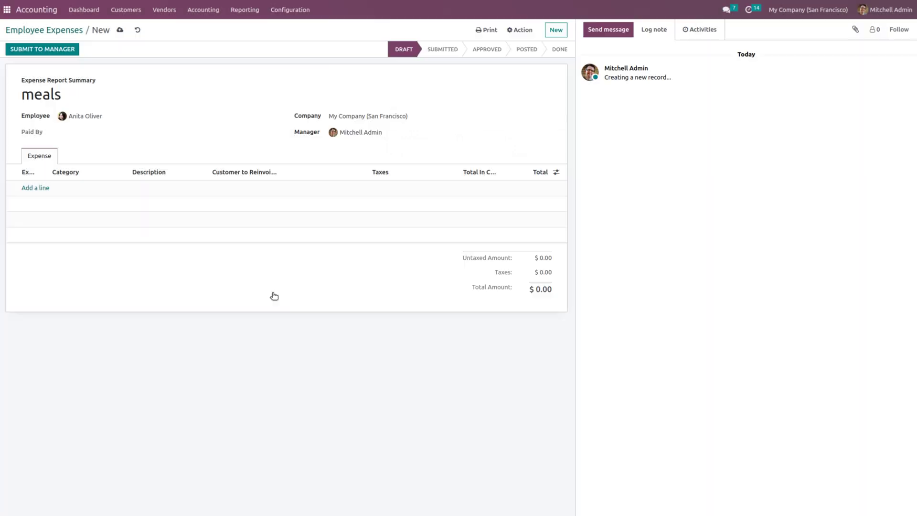
- Save a 'meals' line of $100 in [FOOD] Meals, paid by the company
{"action": "type", "text": "me"}
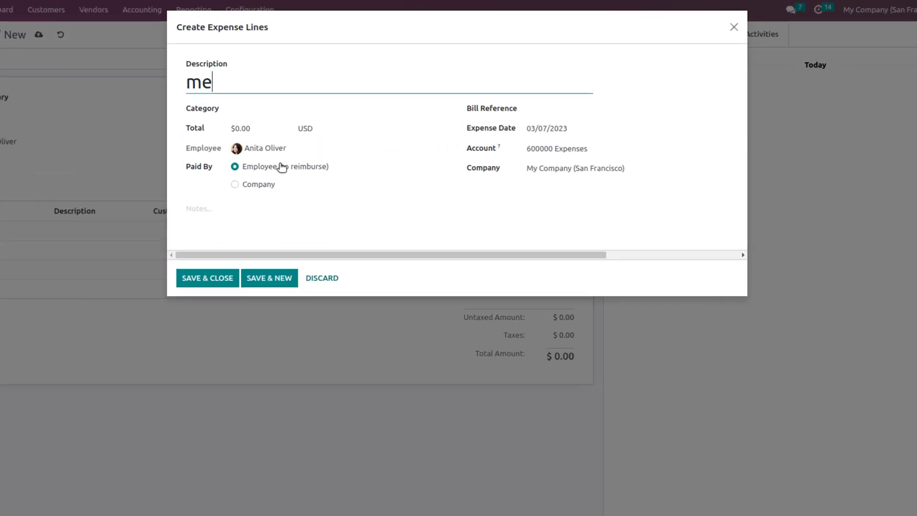
{"action": "type", "text": "als"}
{"action": "left_click", "coordinate": [280, 112]}
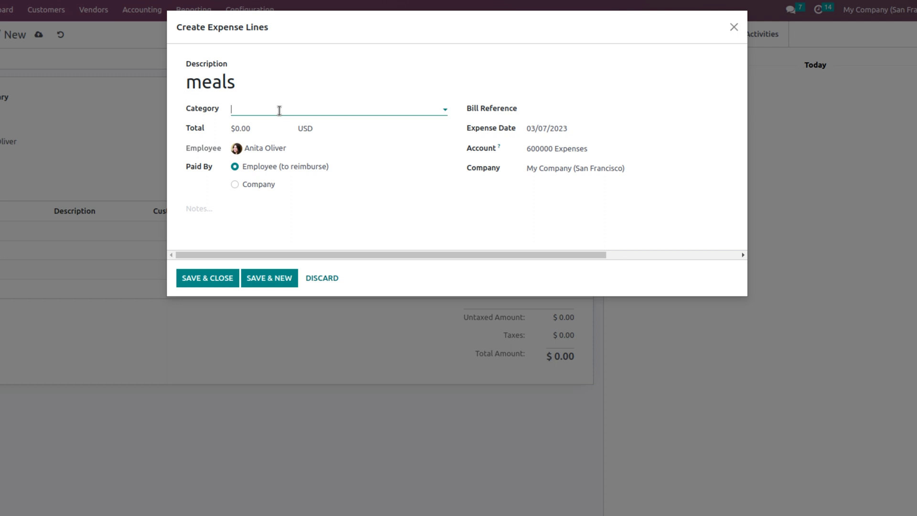
{"action": "left_click", "coordinate": [279, 158]}
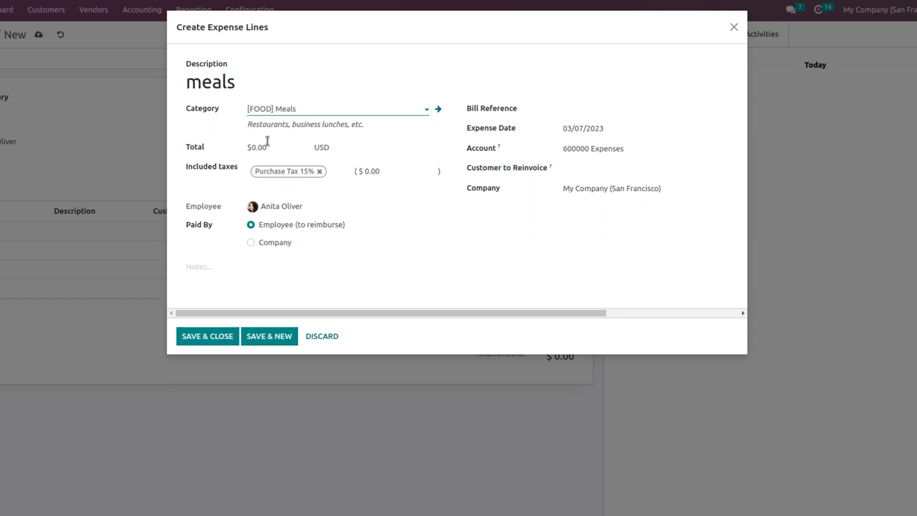
{"action": "left_click", "coordinate": [268, 144]}
{"action": "key", "text": "BackSpace"}
{"action": "key", "text": "BackSpace"}
{"action": "key", "text": "BackSpace"}
{"action": "key", "text": "BackSpace"}
{"action": "type", "text": "100"}
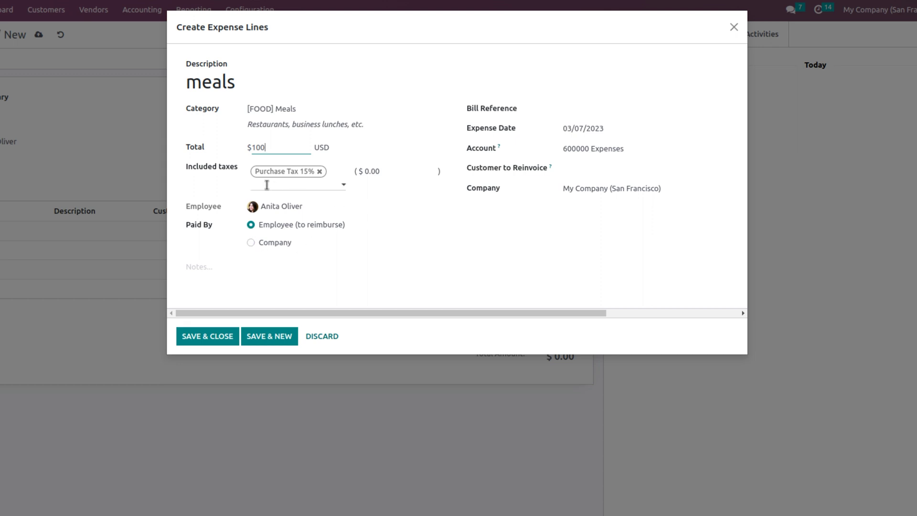
{"action": "left_click", "coordinate": [251, 245]}
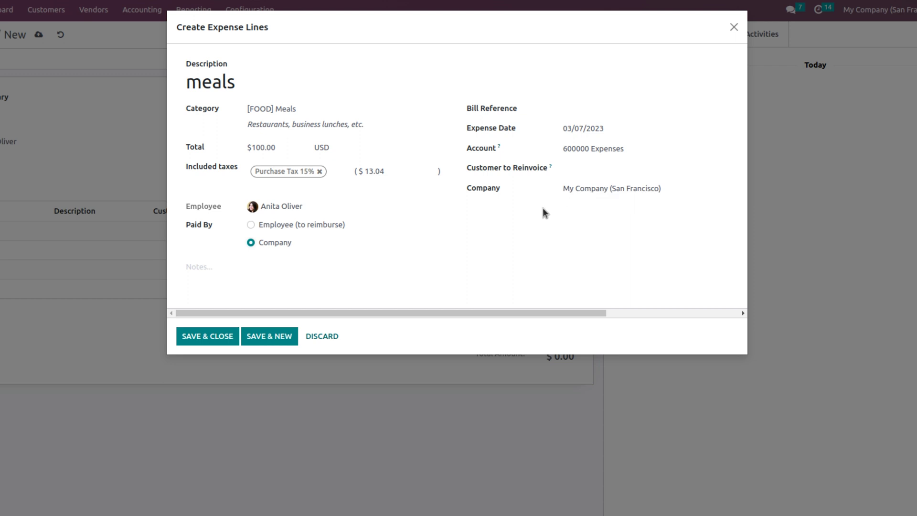
{"action": "left_click", "coordinate": [195, 337]}
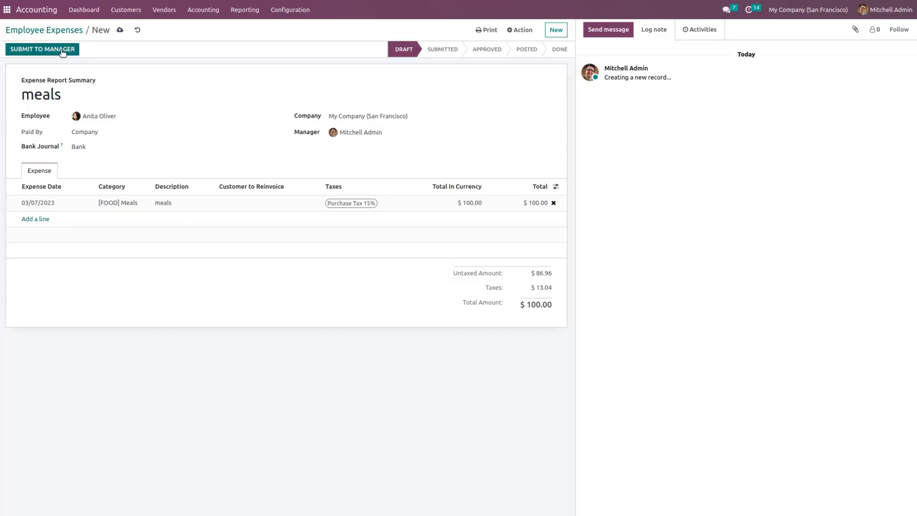
- Submit the $100.00 meals report to the manager for approval
{"action": "left_click", "coordinate": [61, 50]}
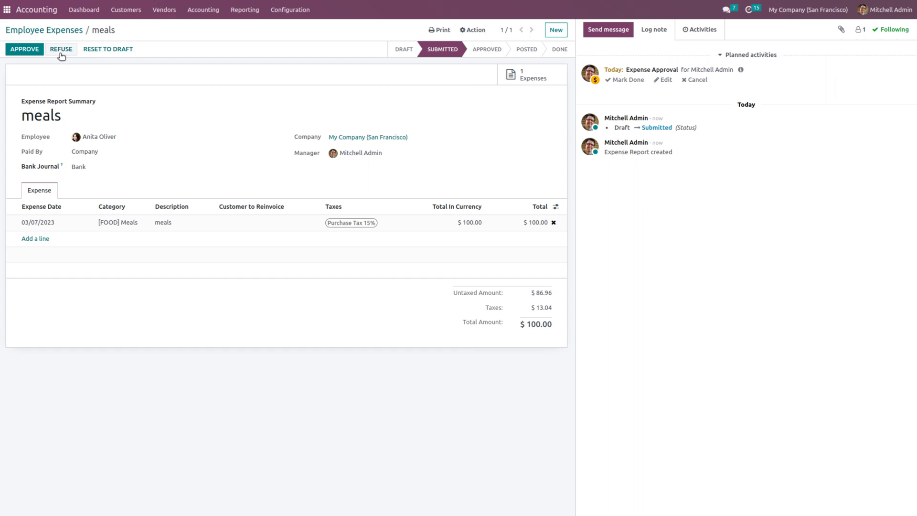
- Refuse the meals report with the reason 'bill is not attached'
{"action": "left_click", "coordinate": [61, 50]}
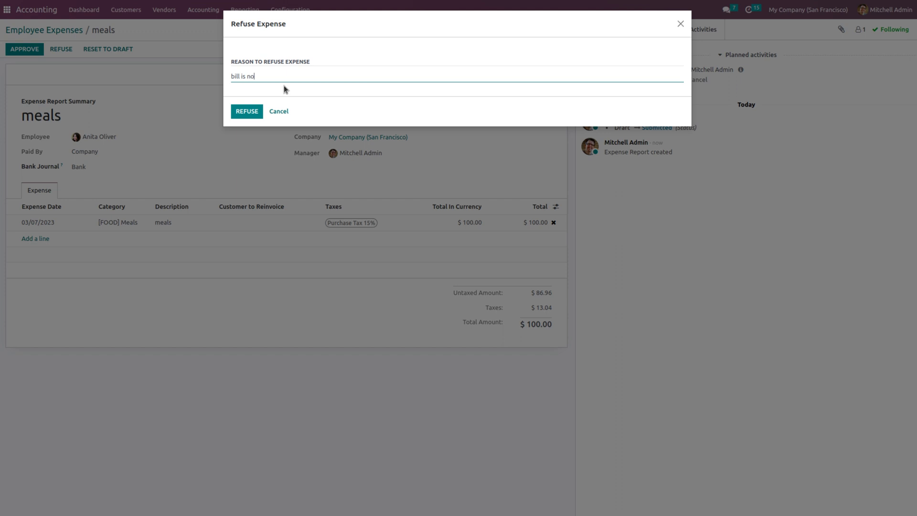
{"action": "type", "text": "attached"}
{"action": "left_click", "coordinate": [247, 112]}
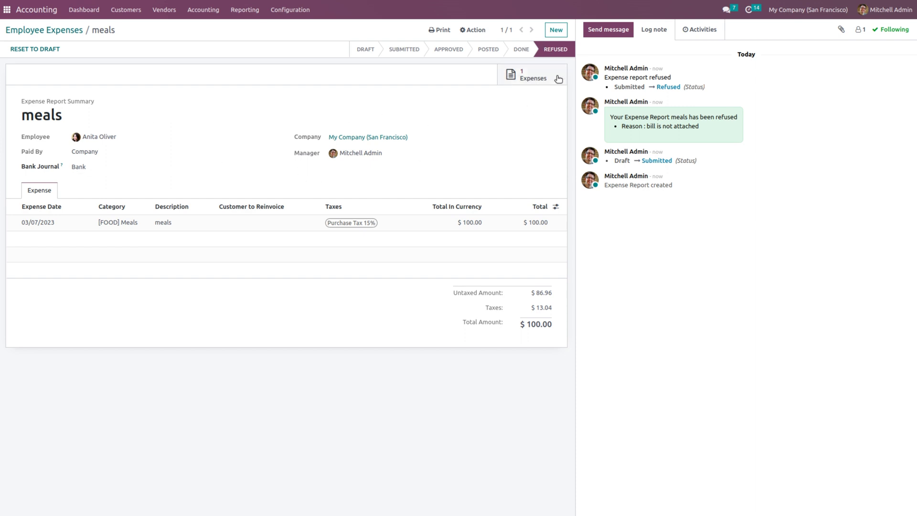
- Return to the Employee Expenses list, now ten reports with meals shown as Refused
{"action": "left_click", "coordinate": [64, 32]}
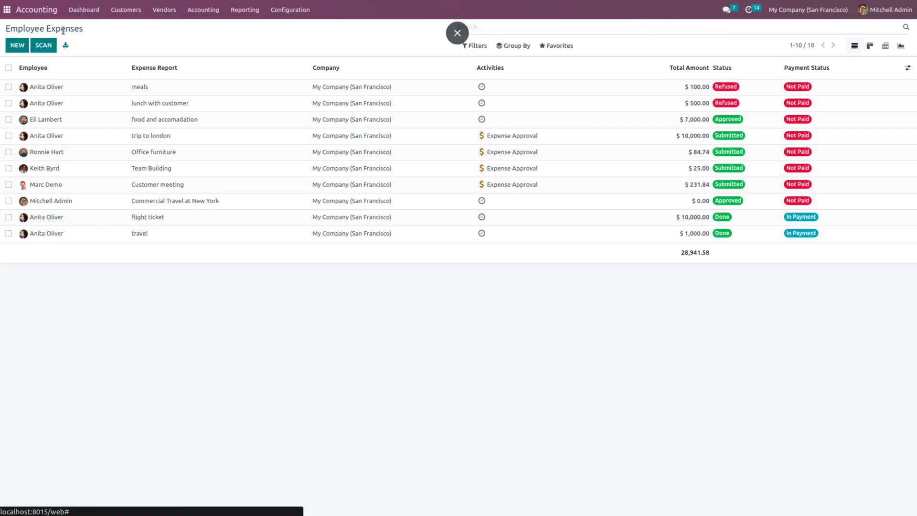